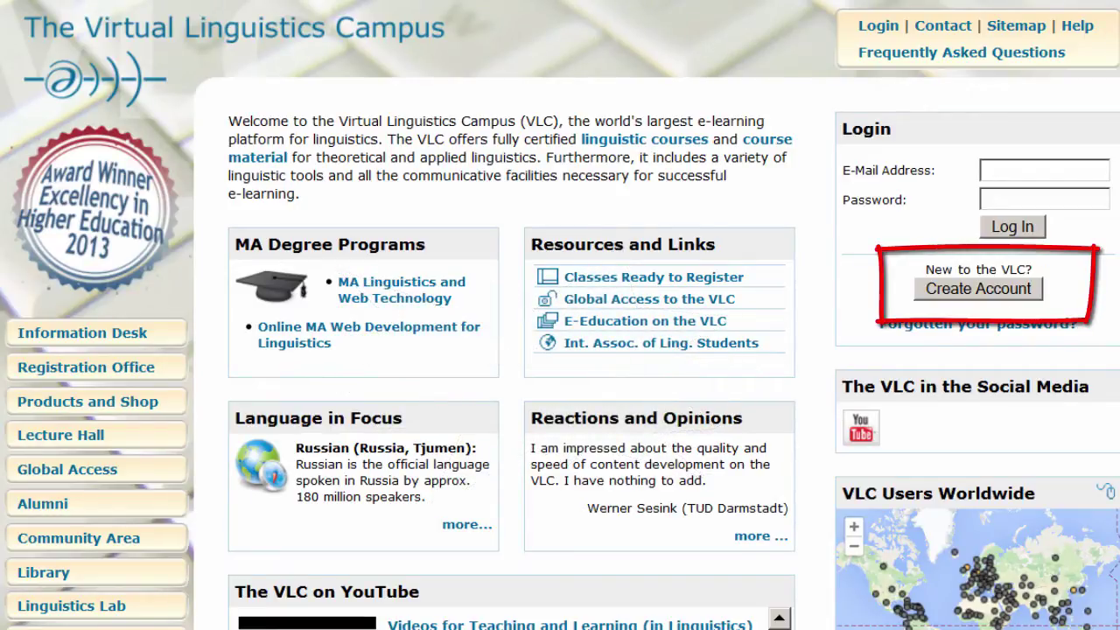
# - Start a new VLC account registration with Mr. as the form of address
pyautogui.click(992, 291)
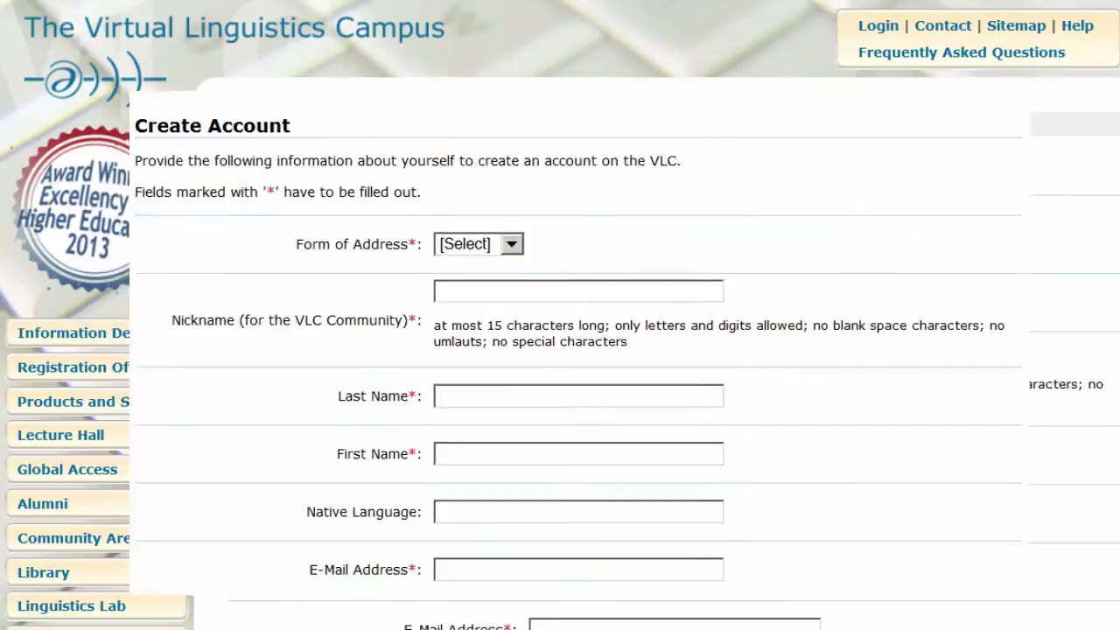
pyautogui.click(534, 303)
pyautogui.click(464, 245)
# - Enter the community nickname, last and first name, native language Deutsch, and the e-mail address
pyautogui.click(465, 251)
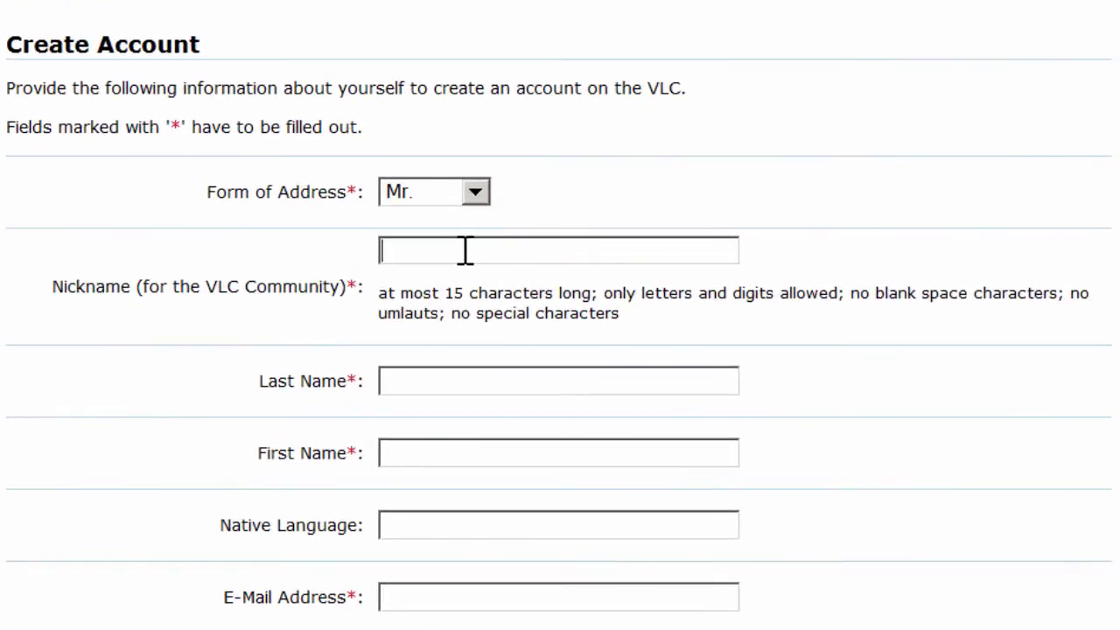
pyautogui.write('schmitt')
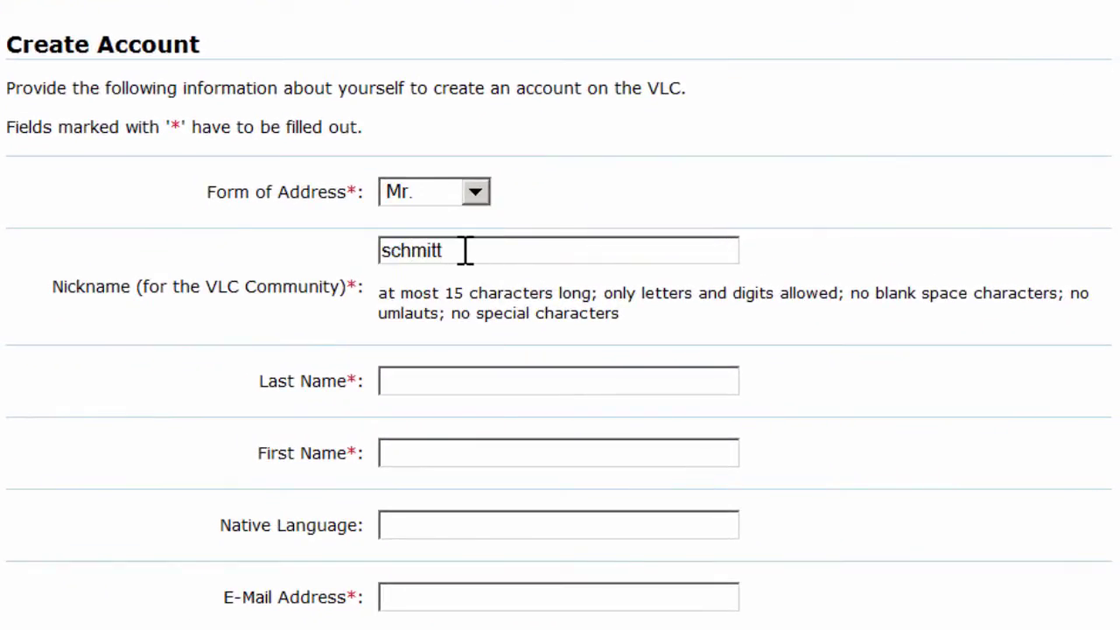
pyautogui.write('1234')
pyautogui.click(442, 388)
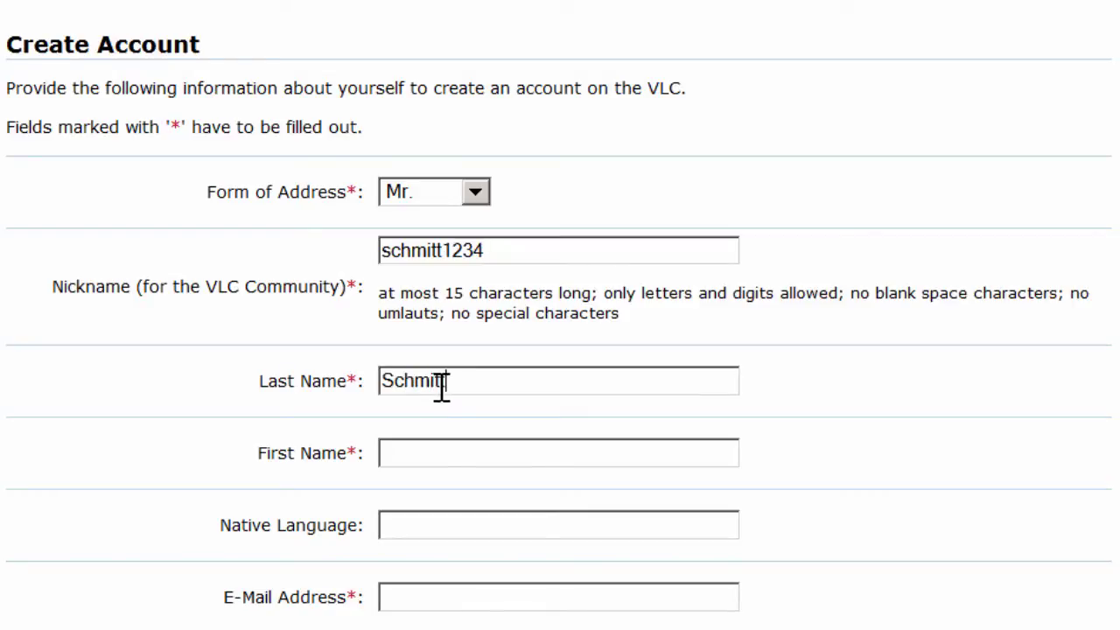
pyautogui.click(425, 450)
pyautogui.click(421, 521)
pyautogui.write('Deutsch')
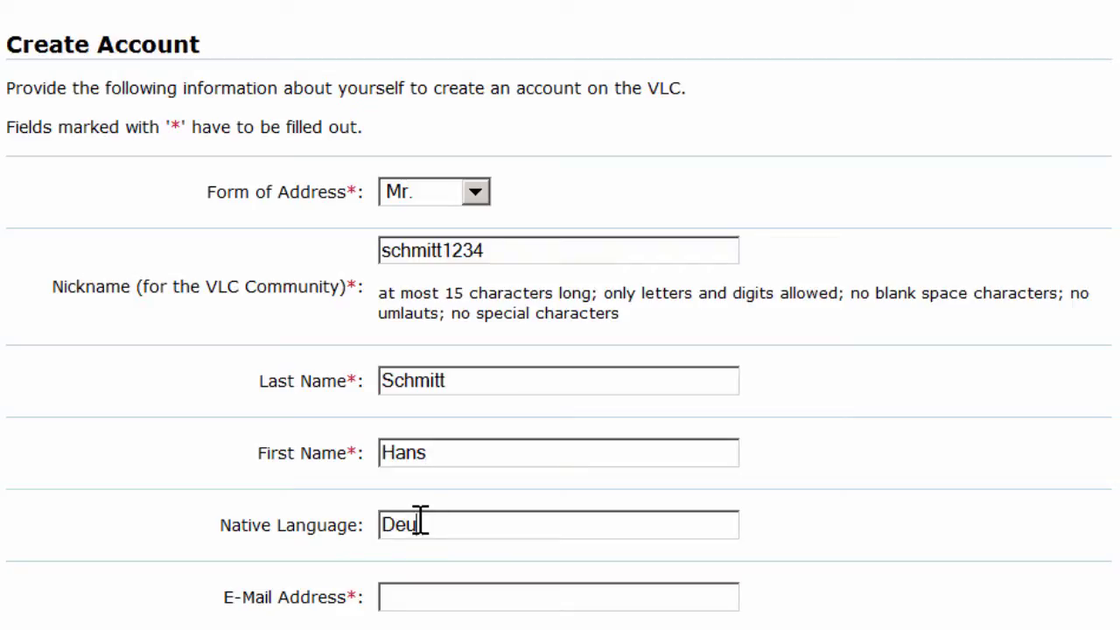
pyautogui.click(454, 595)
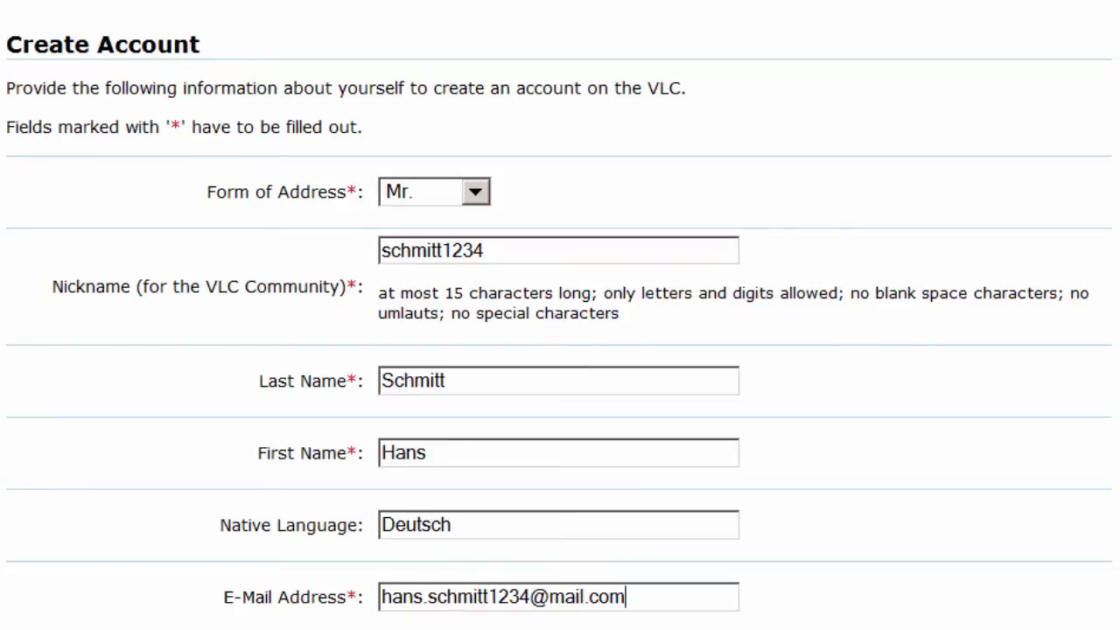
# - Fill in the street, zip code and city, choose Germany, and enter the telephone number
pyautogui.scroll(-6, 560, 350)
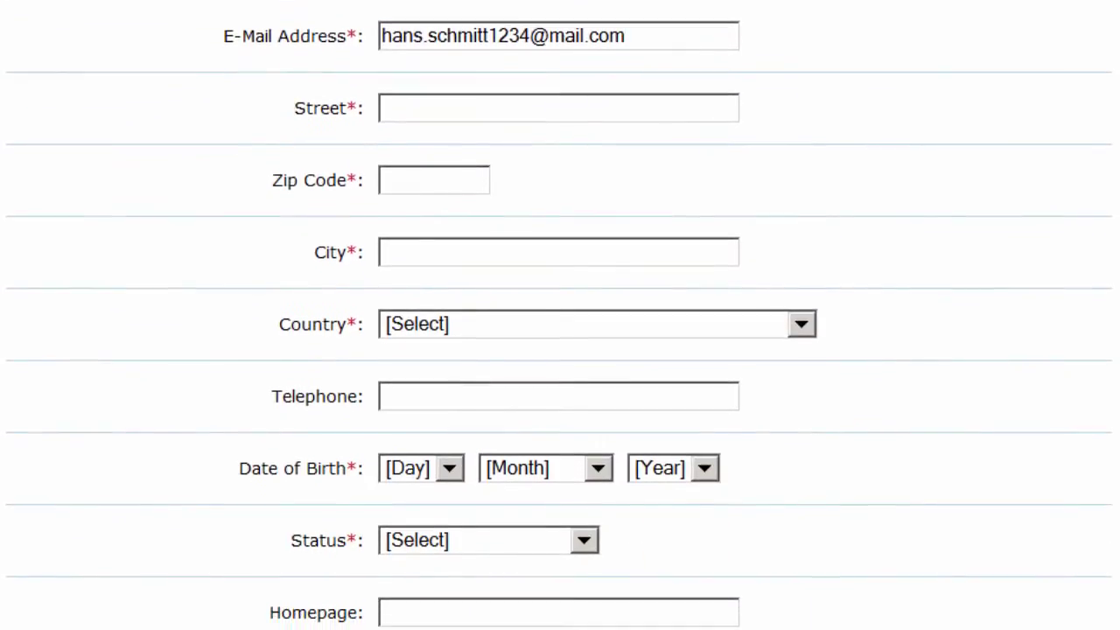
pyautogui.click(484, 112)
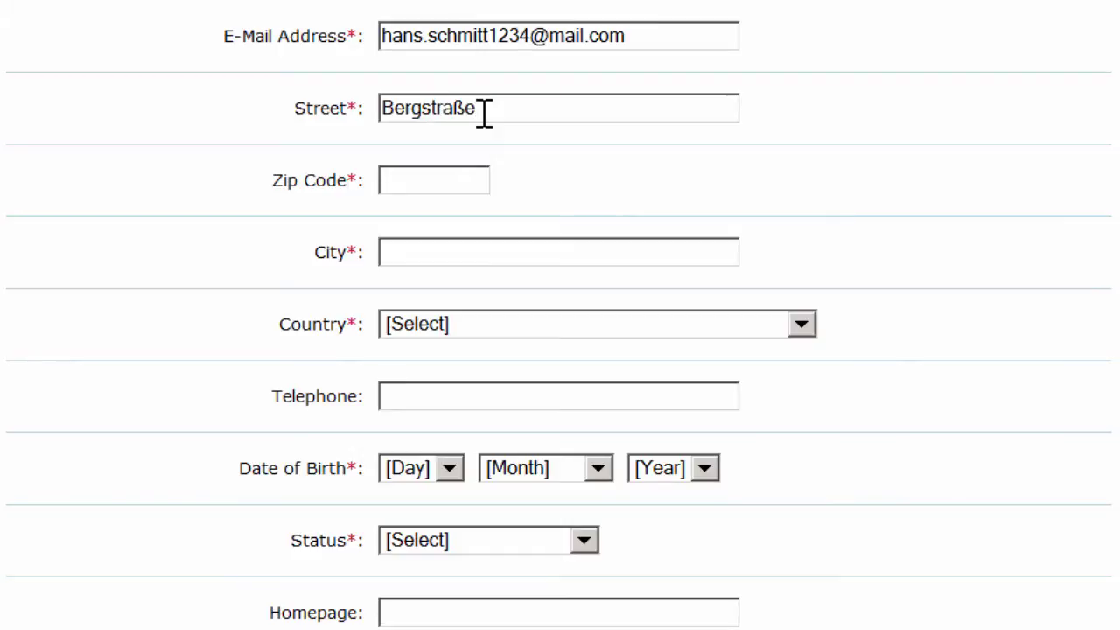
pyautogui.press('Tab')
pyautogui.click(433, 246)
pyautogui.write('Kleinstadt')
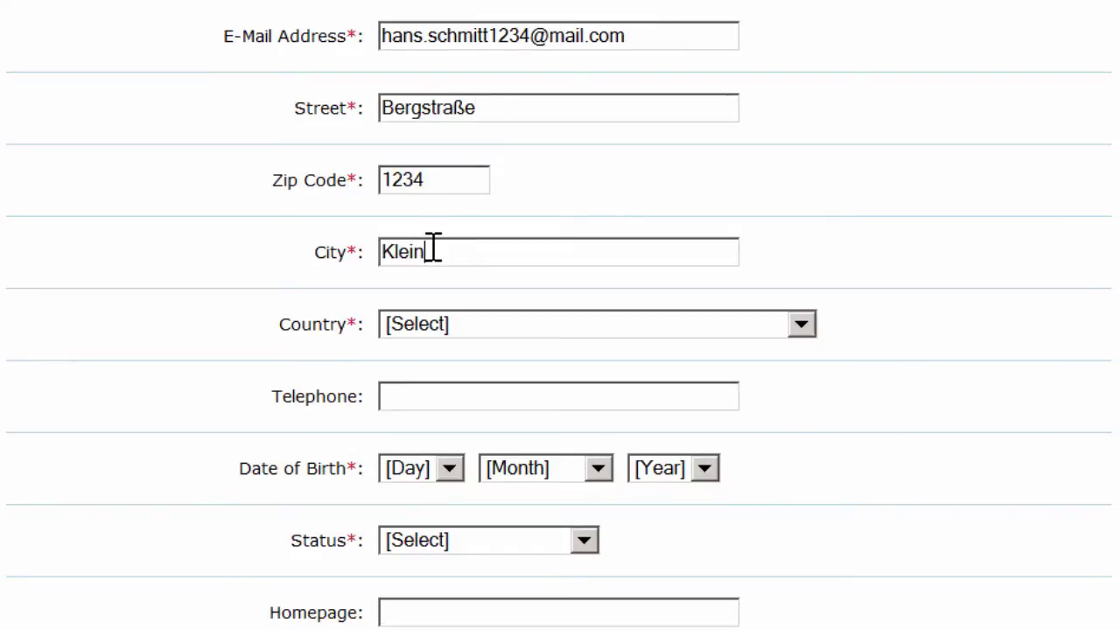
pyautogui.click(802, 324)
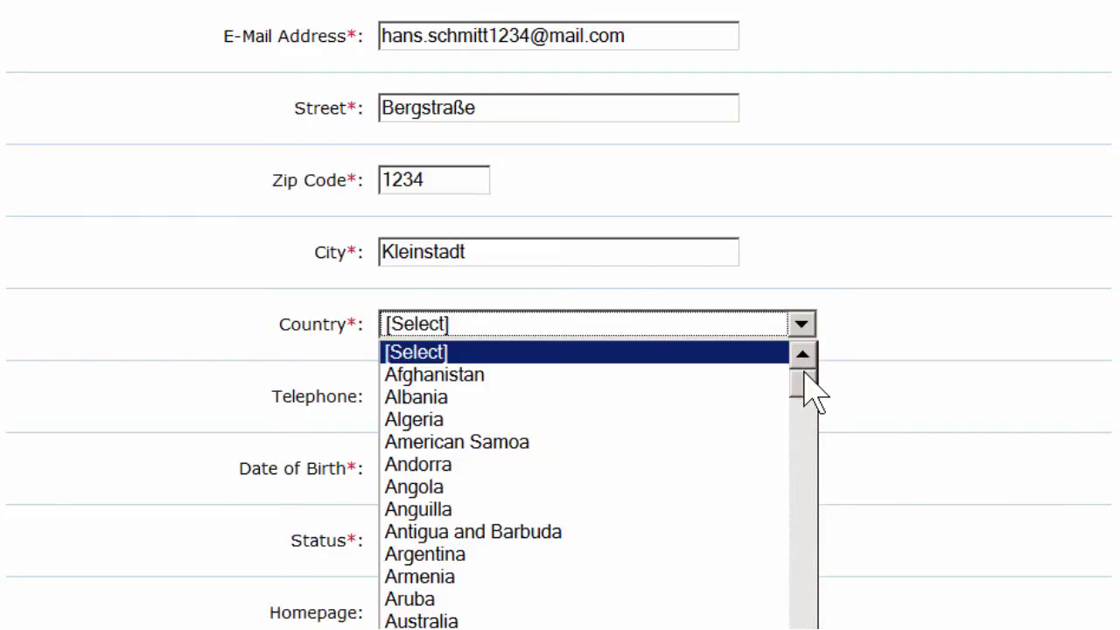
pyautogui.moveTo(803, 371); pyautogui.dragTo(799, 491)
pyautogui.click(495, 602)
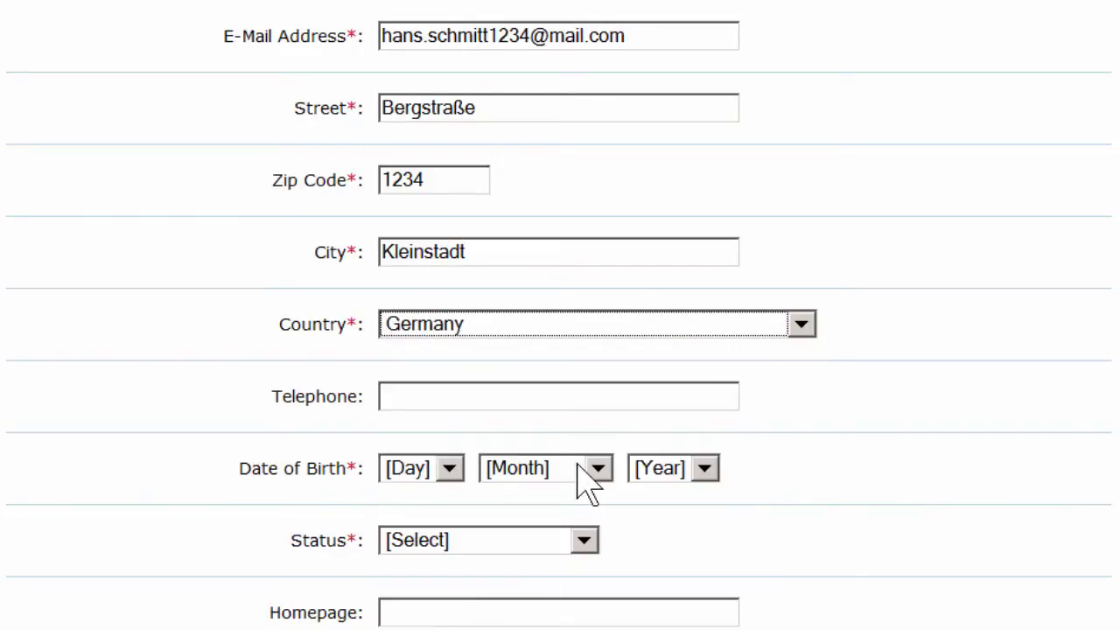
pyautogui.click(514, 400)
pyautogui.write('0123')
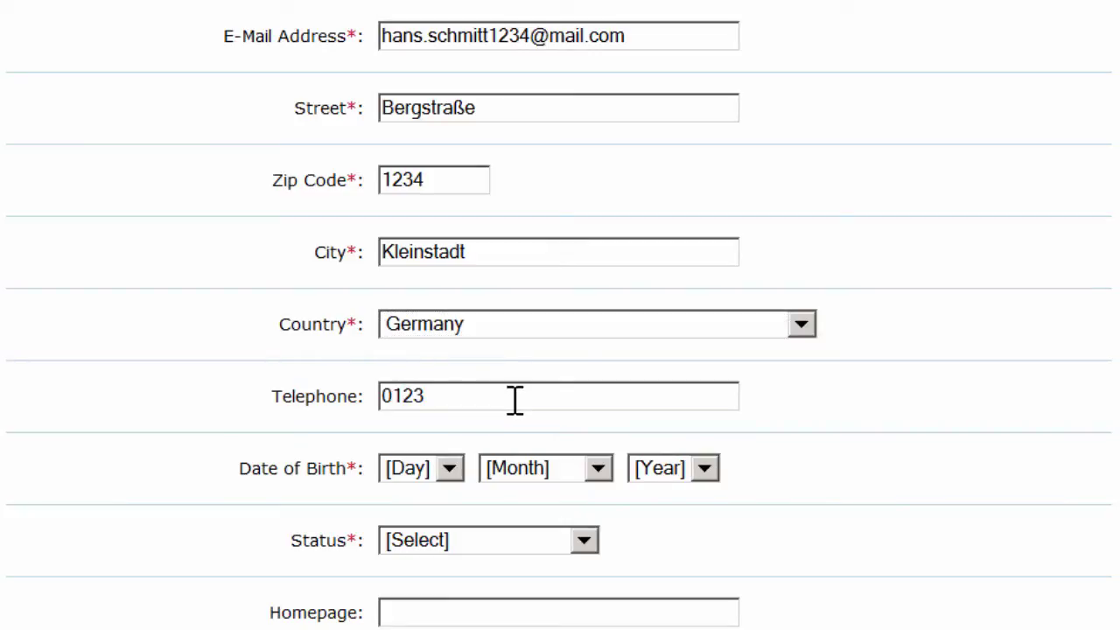
pyautogui.write(' 234567')
# - Set the birth date to 1 April 1995 and the status to University Student
pyautogui.click(451, 470)
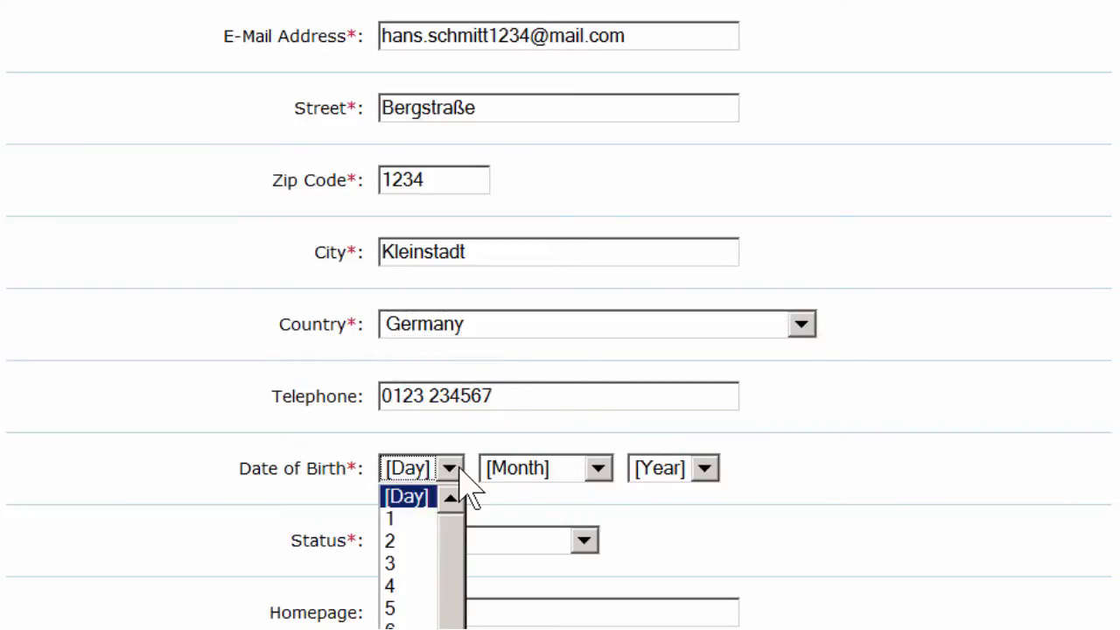
pyautogui.click(419, 519)
pyautogui.click(598, 470)
pyautogui.click(543, 555)
pyautogui.click(704, 470)
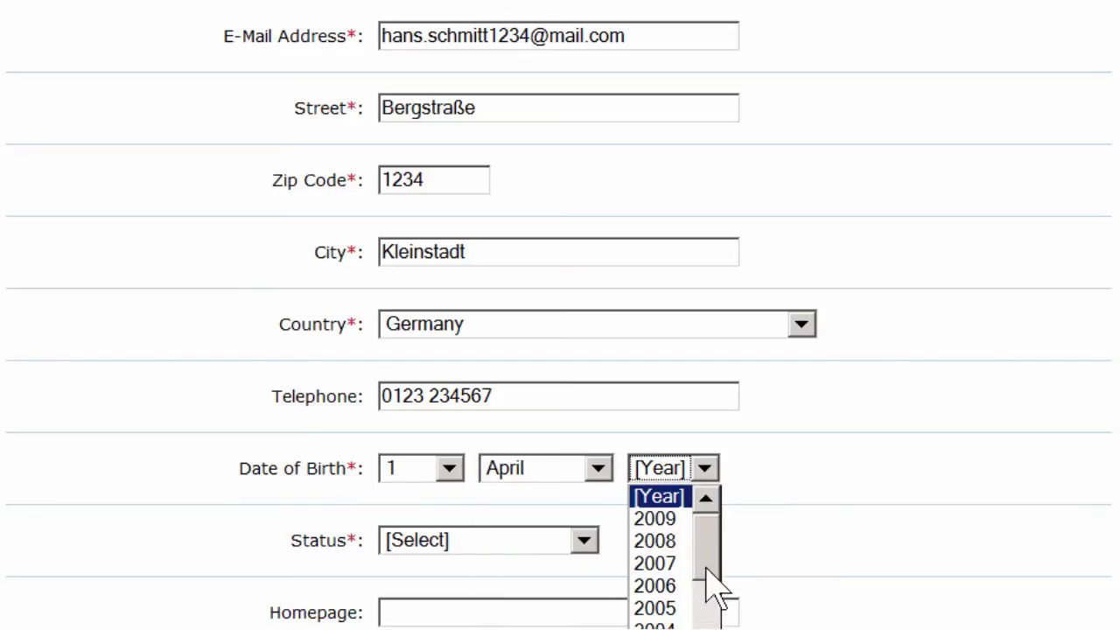
pyautogui.scroll(-3, 669, 604)
pyautogui.click(665, 617)
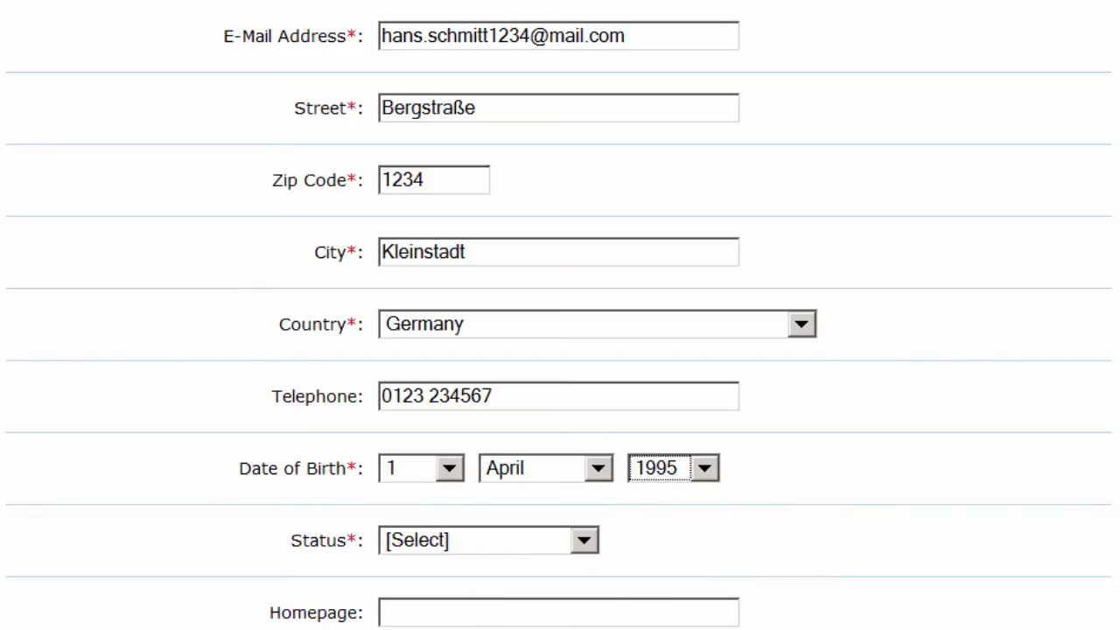
pyautogui.click(586, 546)
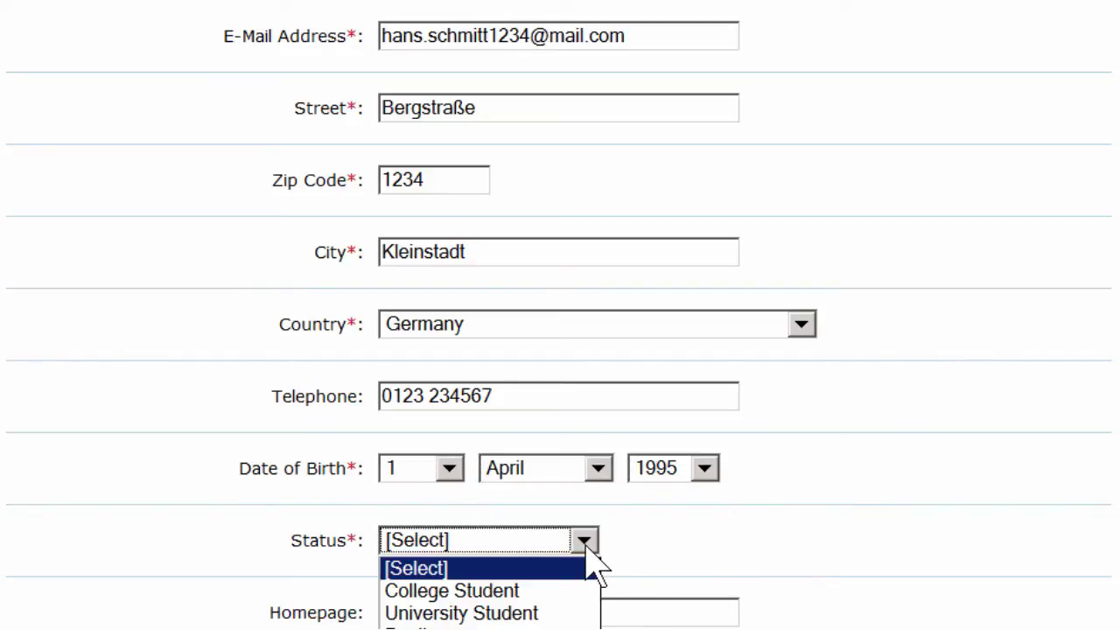
pyautogui.click(561, 616)
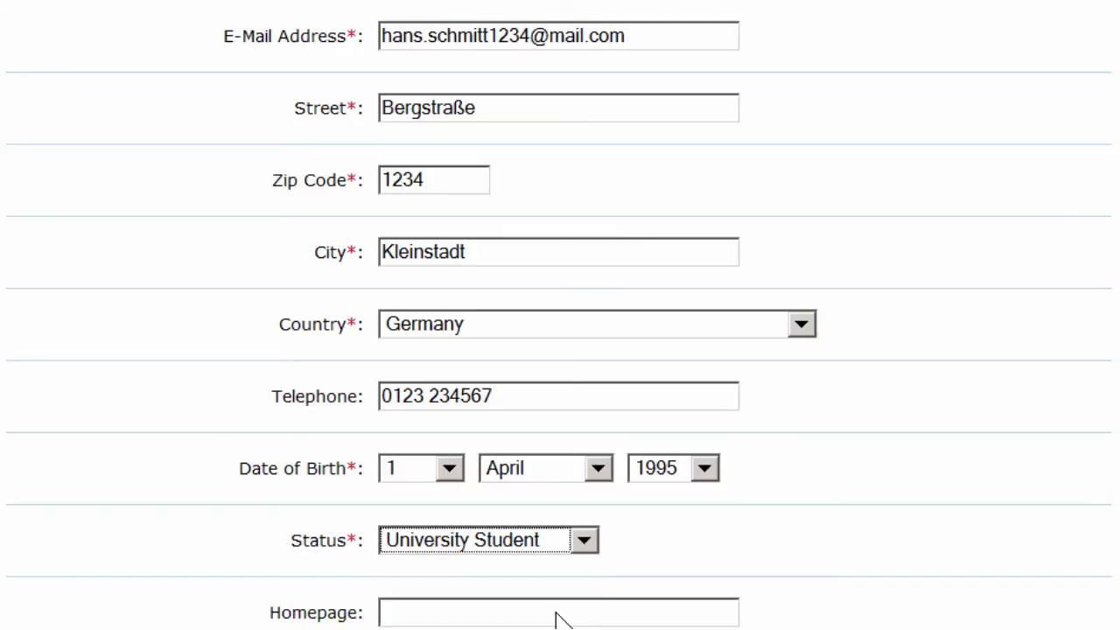
pyautogui.press('Tab')
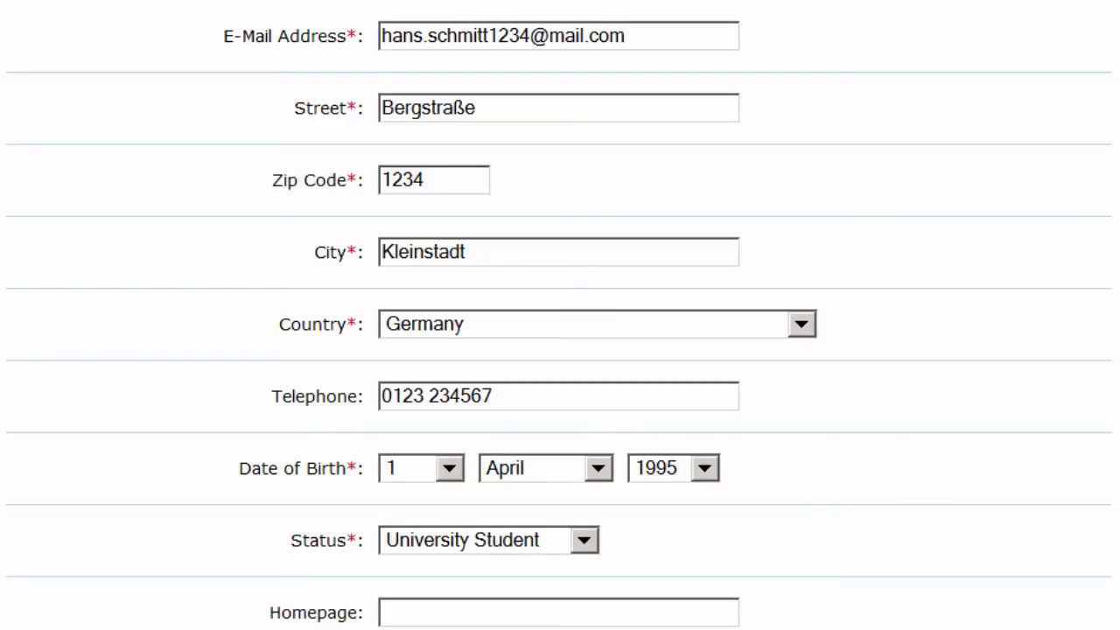
# - Write "I enjoy studying on the VLC!" in the Interests field
pyautogui.scroll(-7, 560, 316)
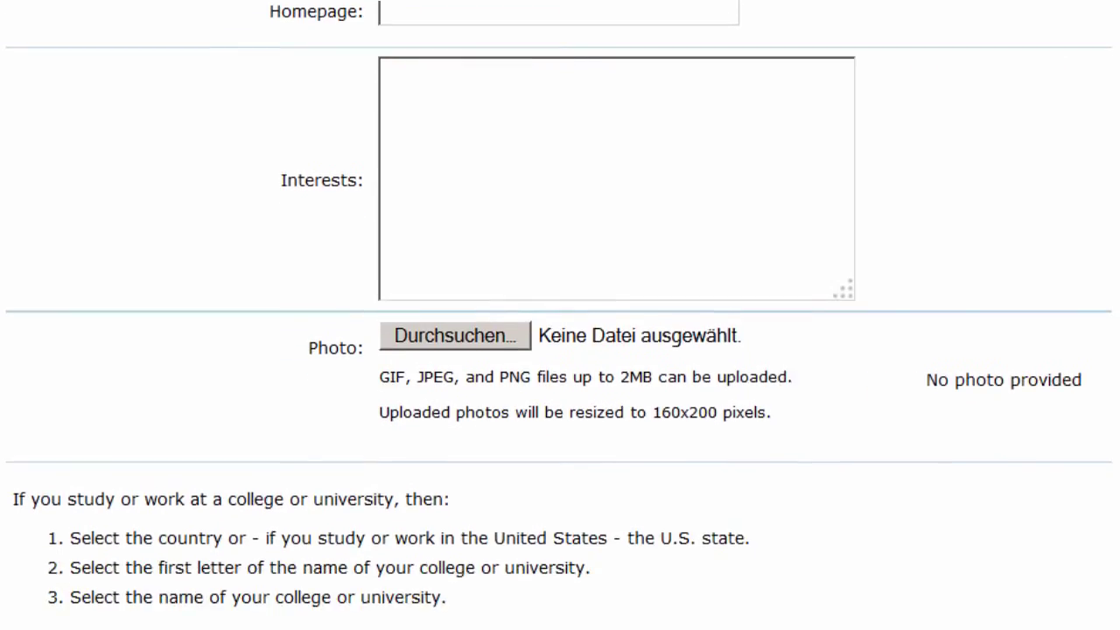
pyautogui.click(560, 127)
pyautogui.write('I enjoy studying o')
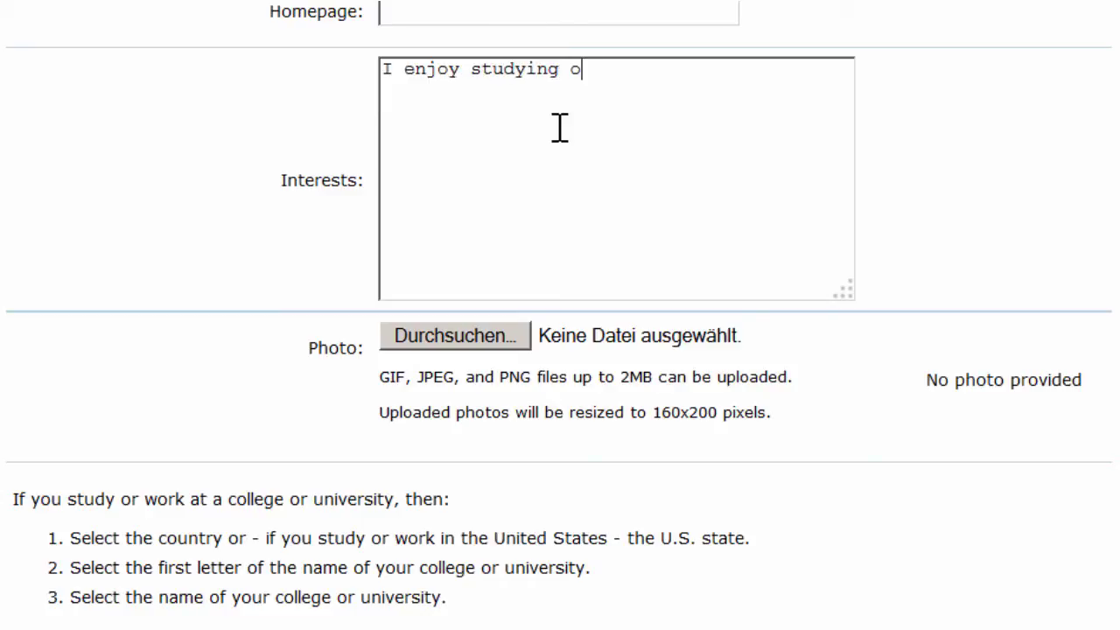
pyautogui.write('n the VLC!')
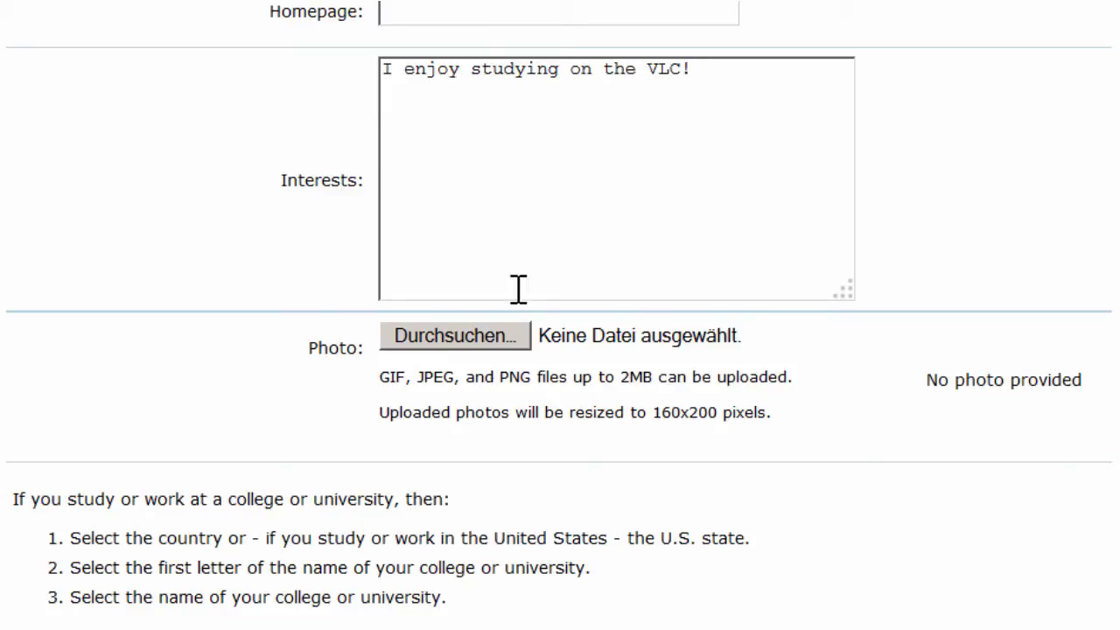
# - Select jh_portrait.jpg as the profile photo to upload
pyautogui.click(472, 340)
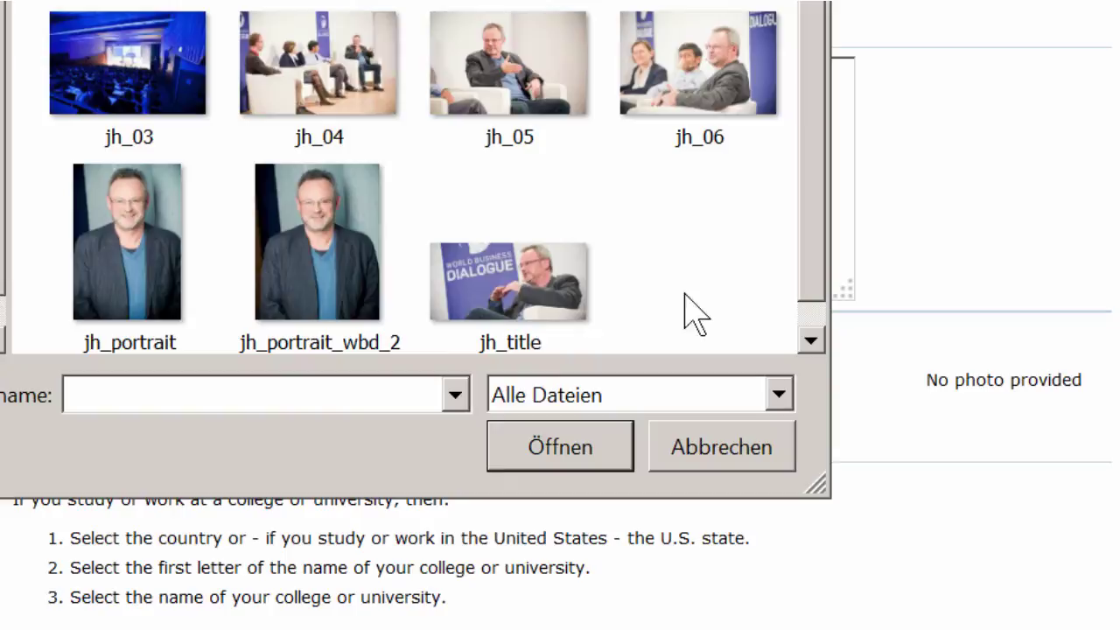
pyautogui.click(160, 247)
pyautogui.click(567, 449)
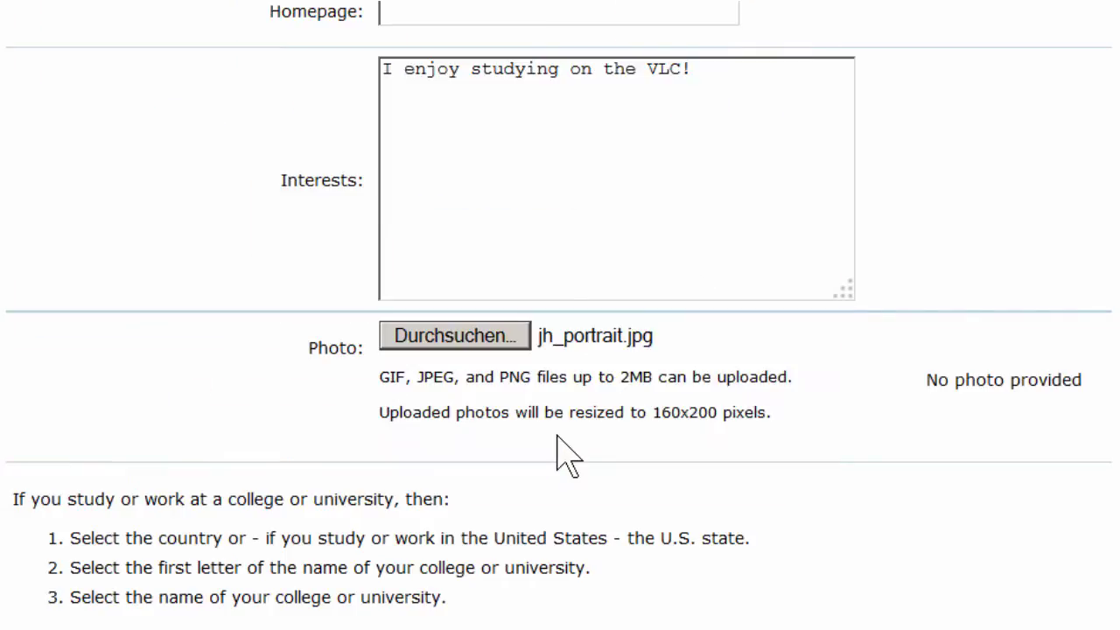
# - Choose Philipps-Universität Marburg, Germany in Organization Quick Select
pyautogui.scroll(-5, 568, 455)
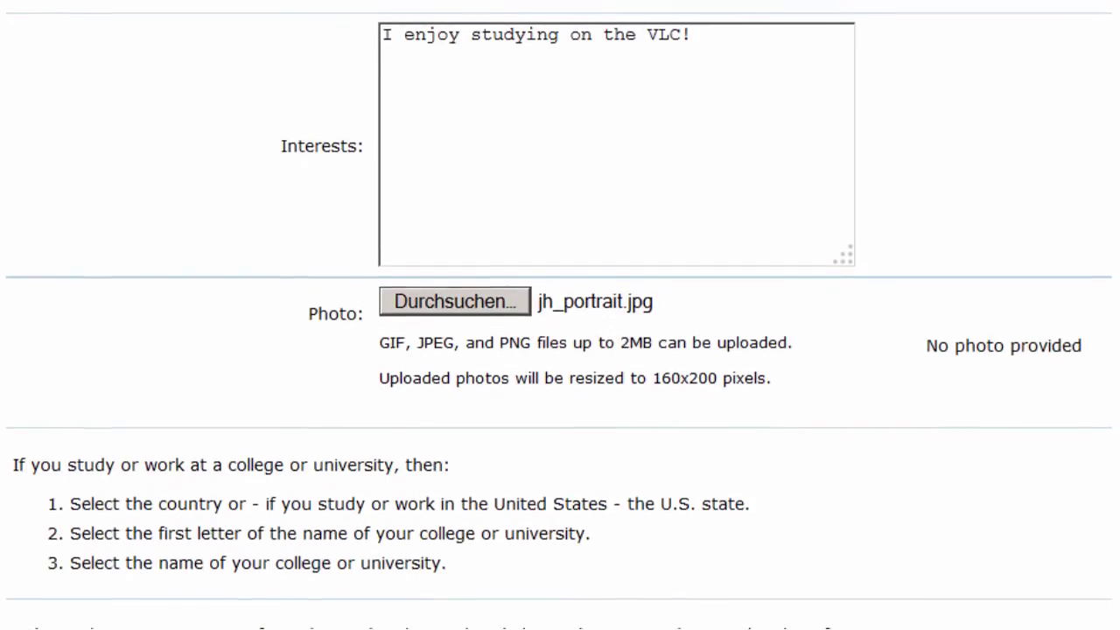
pyautogui.scroll(-8, 560, 350)
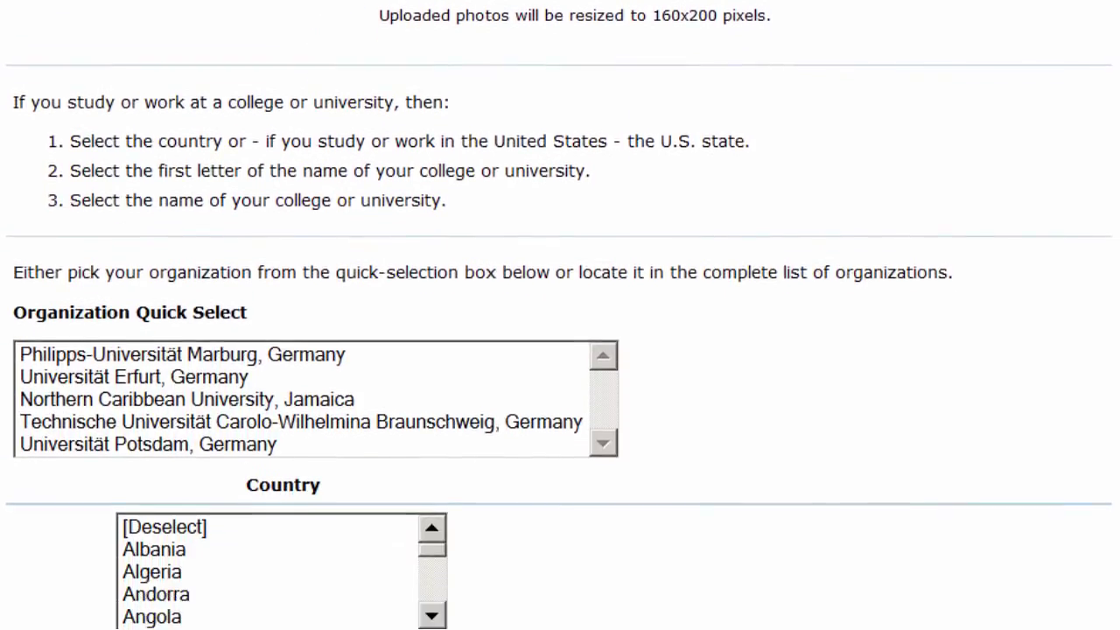
pyautogui.scroll(-2, 560, 350)
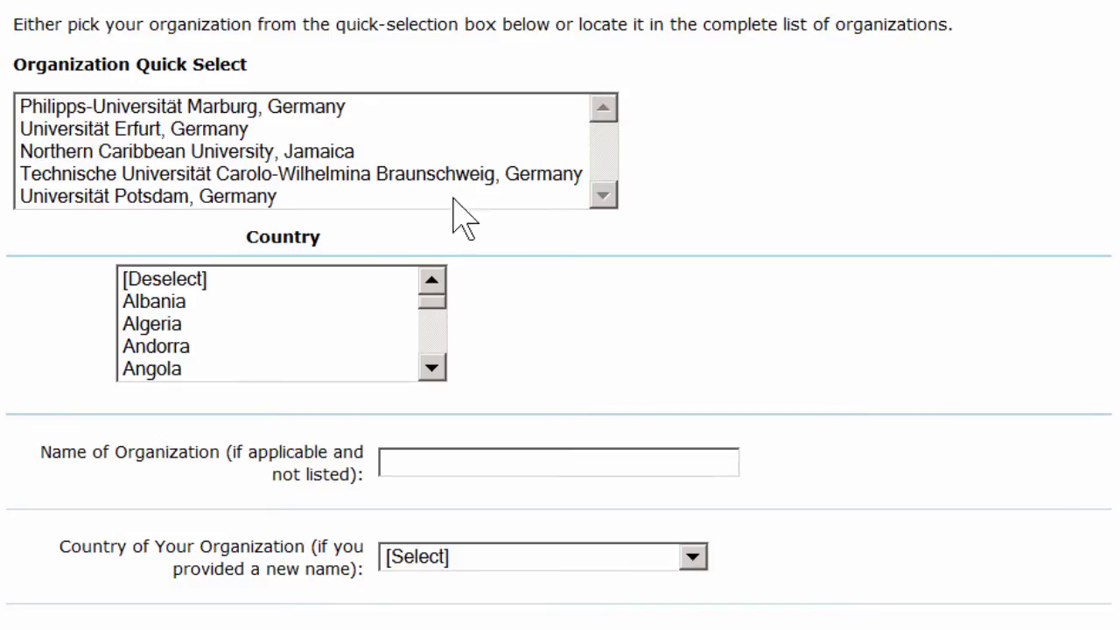
pyautogui.click(308, 109)
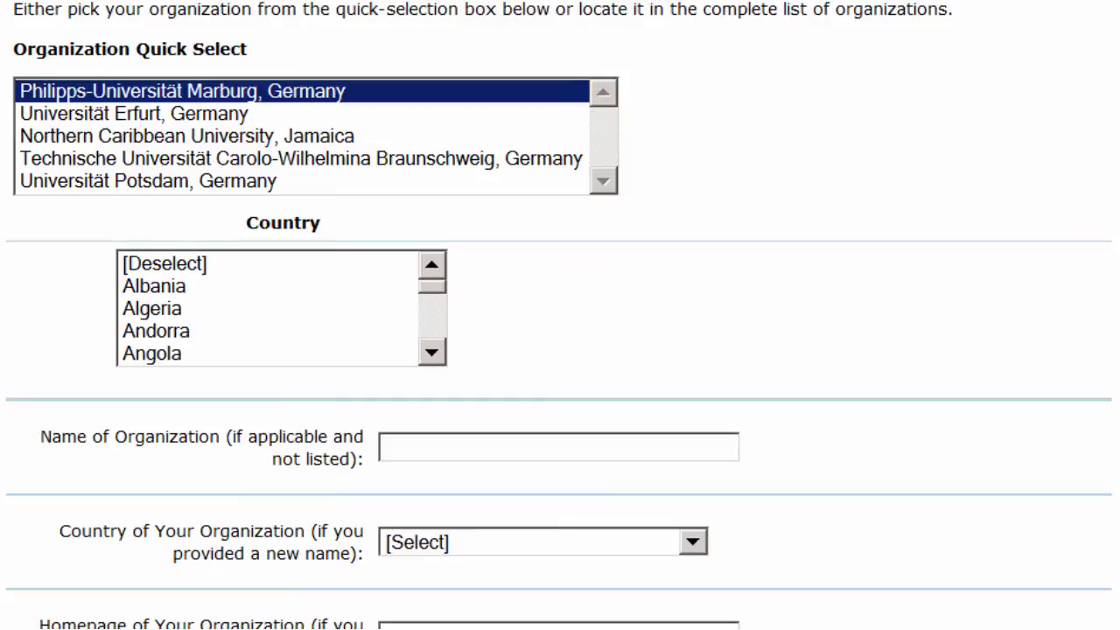
# - Tick the checkbox accepting the data protection policy at the bottom of the form
pyautogui.scroll(-2, 560, 315)
pyautogui.scroll(-5, 561, 315)
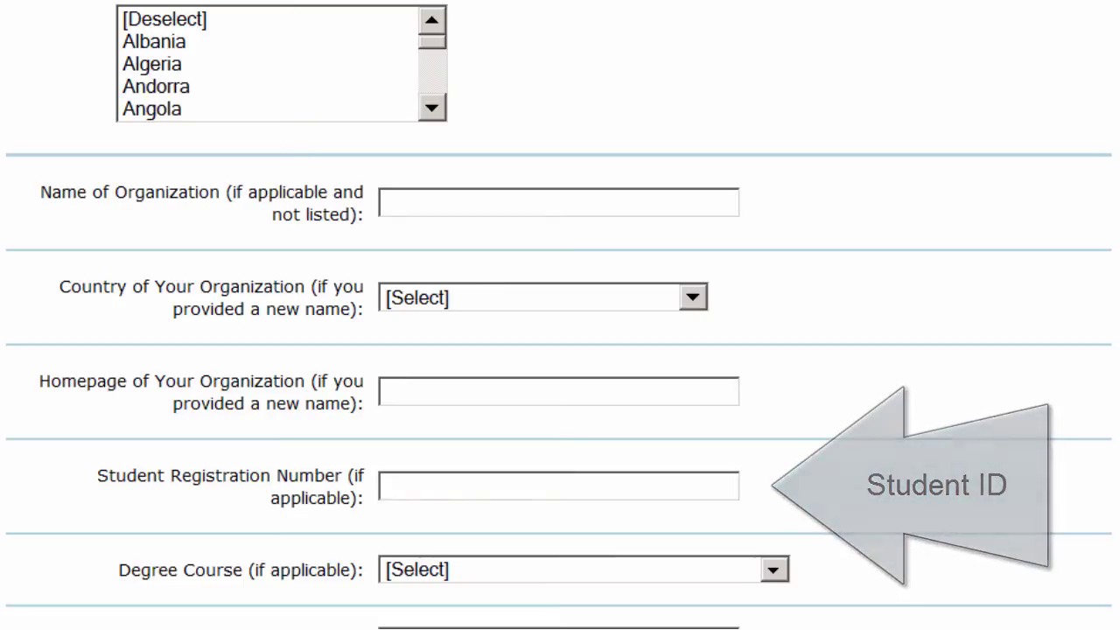
pyautogui.scroll(-1, 560, 315)
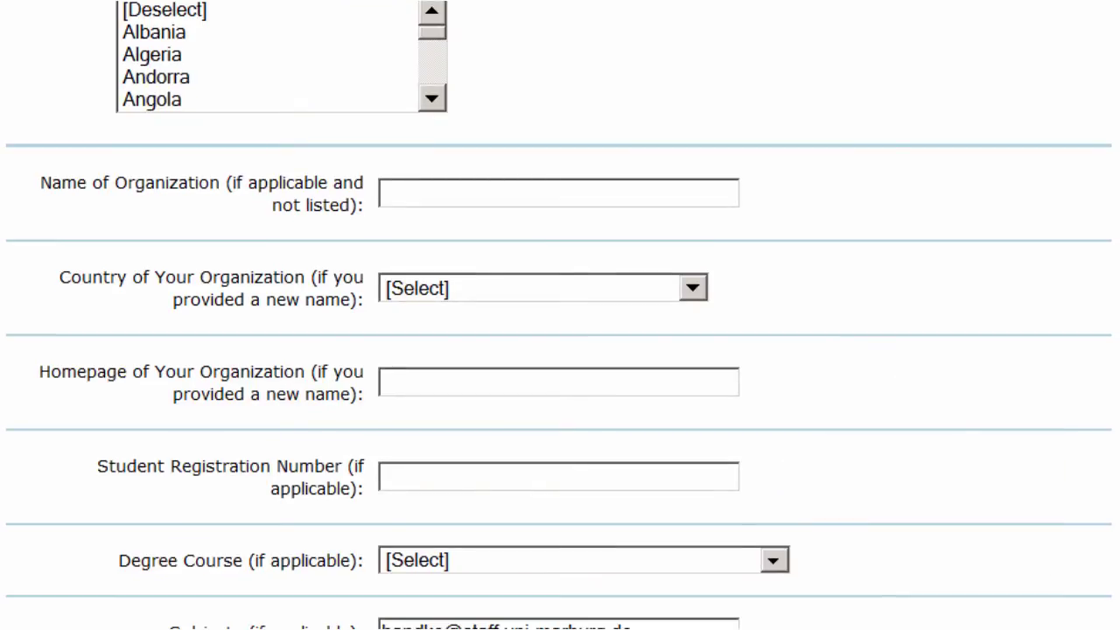
pyautogui.scroll(-10, 560, 315)
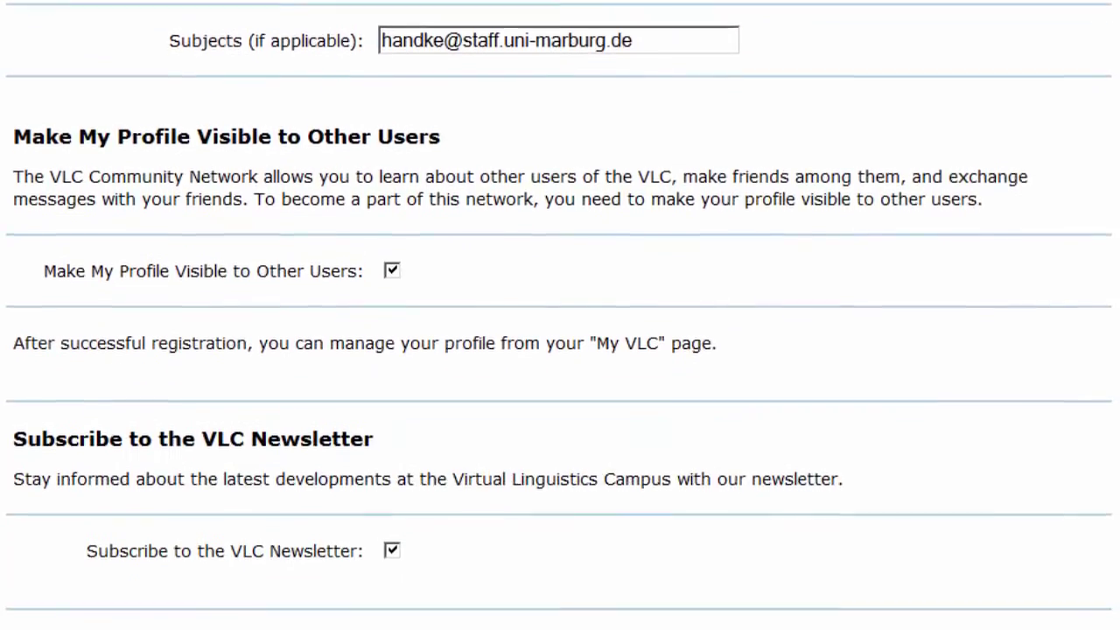
pyautogui.scroll(-3, 472, 618)
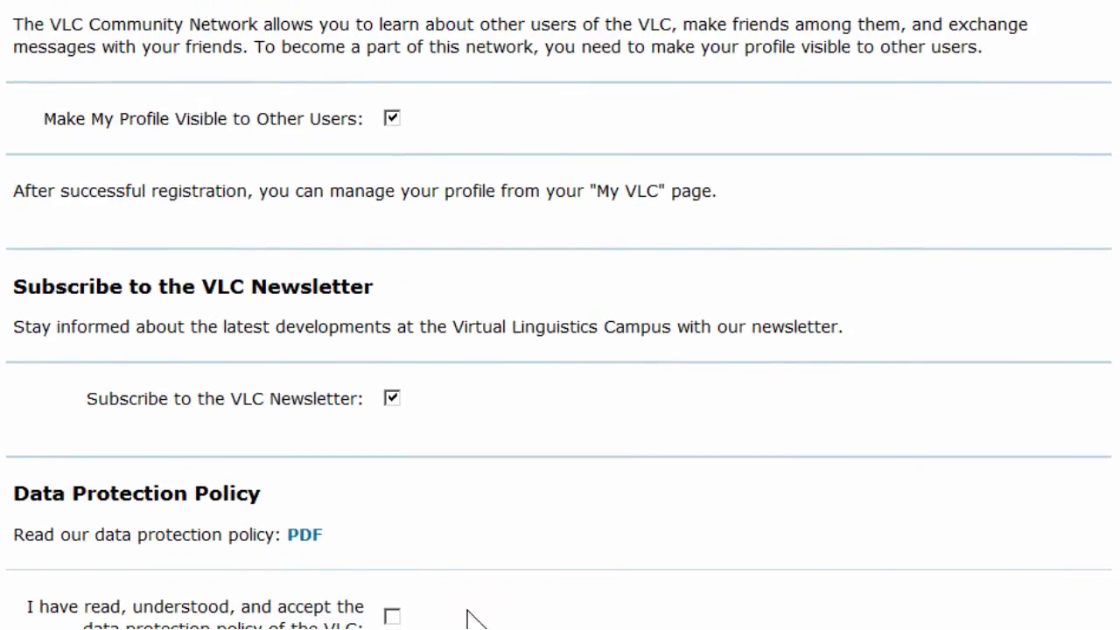
pyautogui.click(392, 617)
# - Enter the account password in both Password and Repeat Password
pyautogui.scroll(-10, 601, 525)
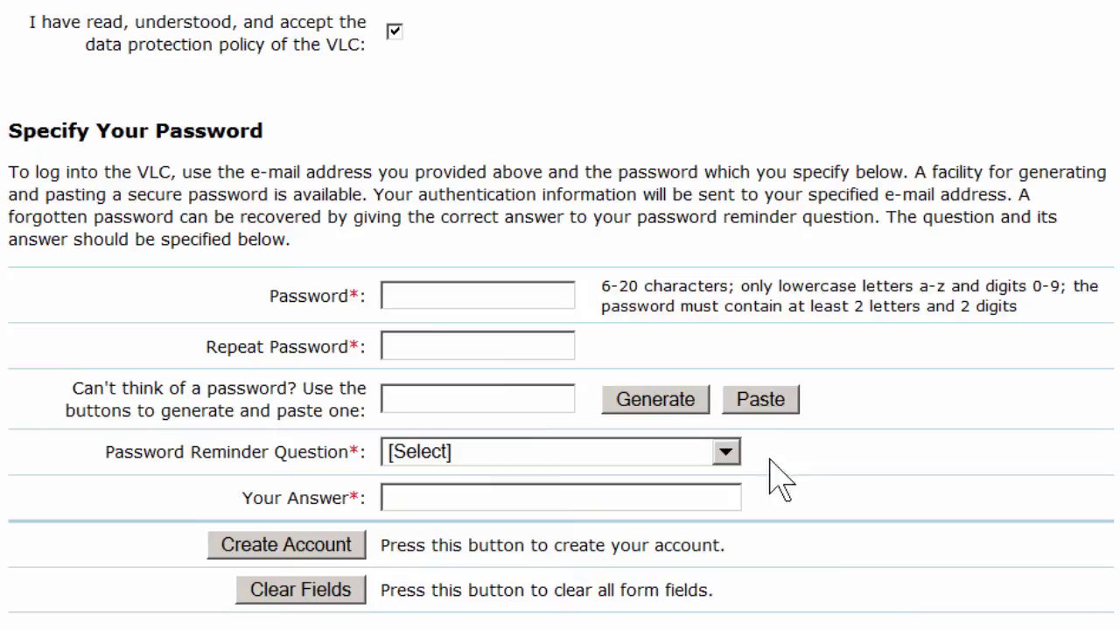
pyautogui.click(495, 300)
pyautogui.write('••••••••••')
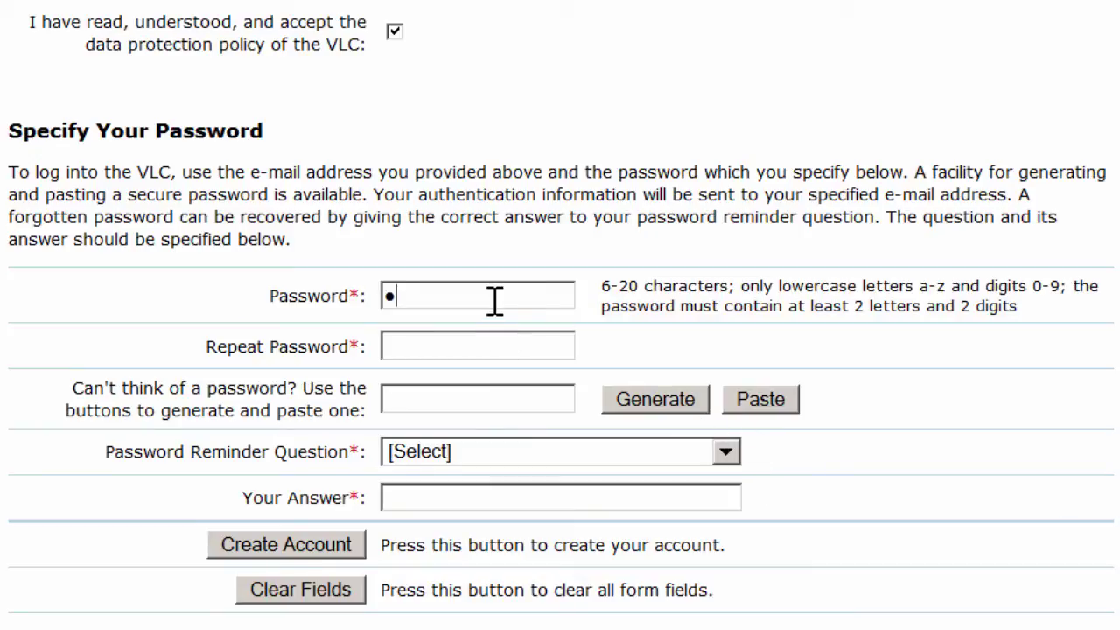
pyautogui.click(474, 347)
pyautogui.write('•••••••••••')
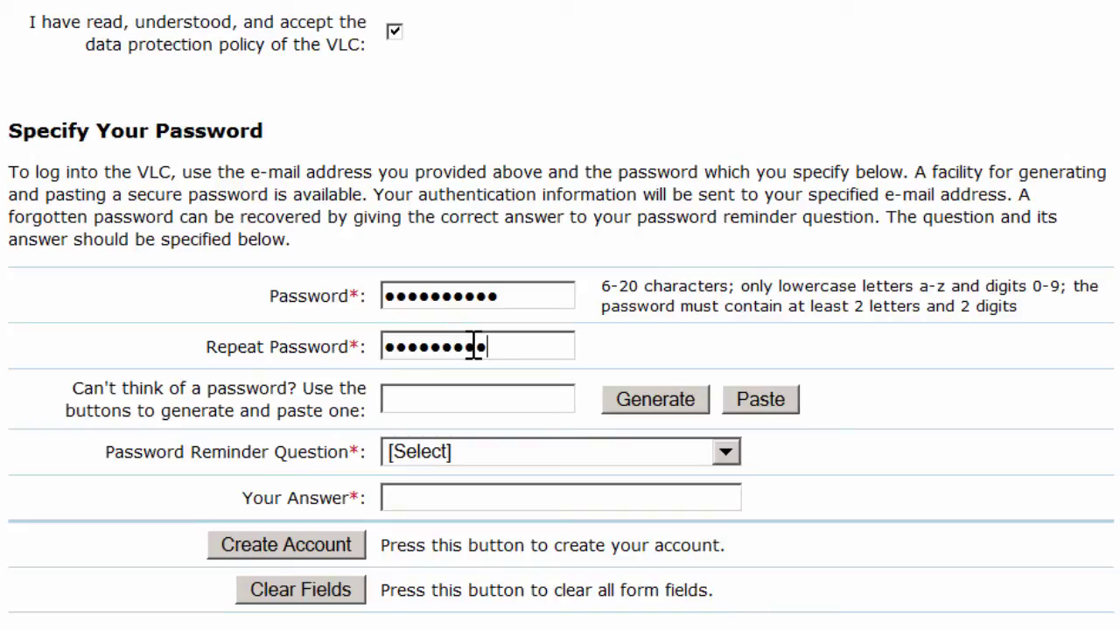
# - Set the reminder question to "What is your mother's maiden name?" and type its answer
pyautogui.click(727, 453)
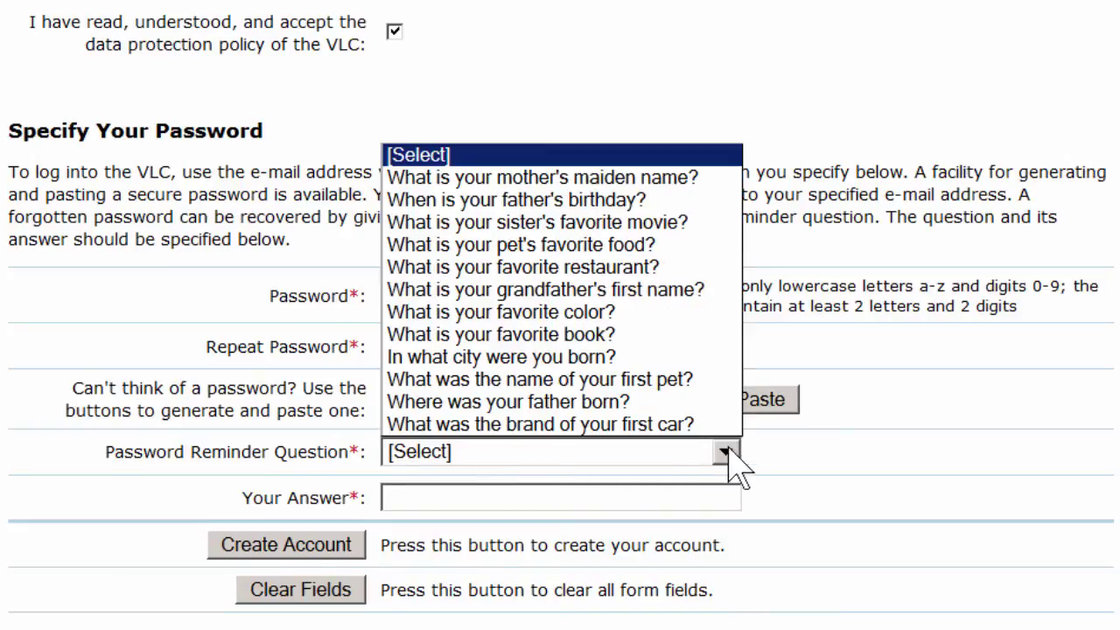
pyautogui.click(538, 177)
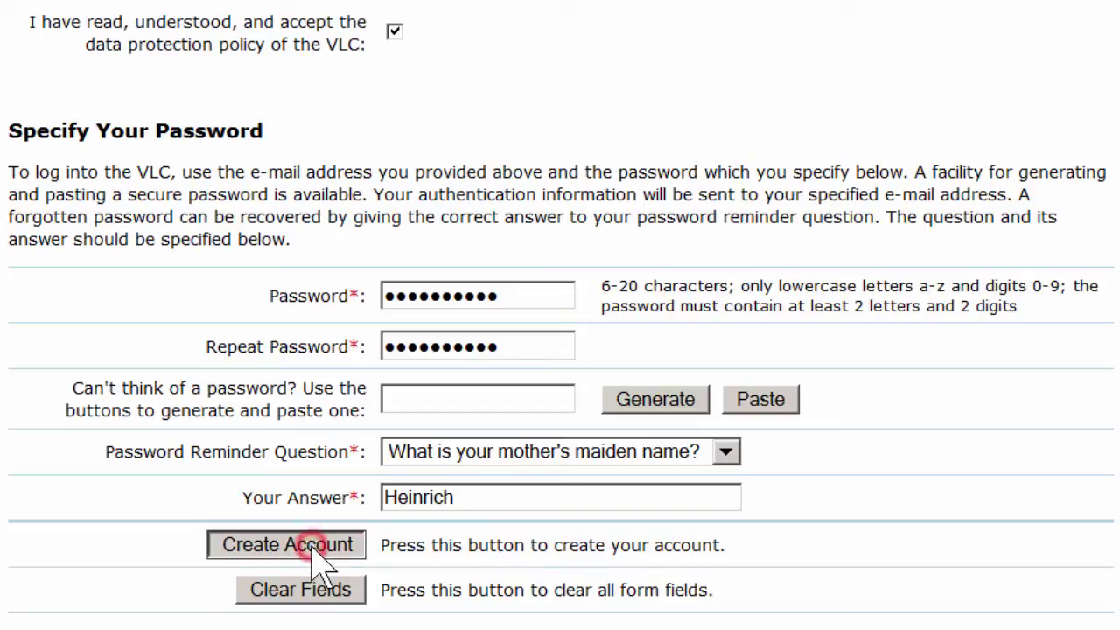
# - Submit the registration form with Create Account
pyautogui.click(317, 550)
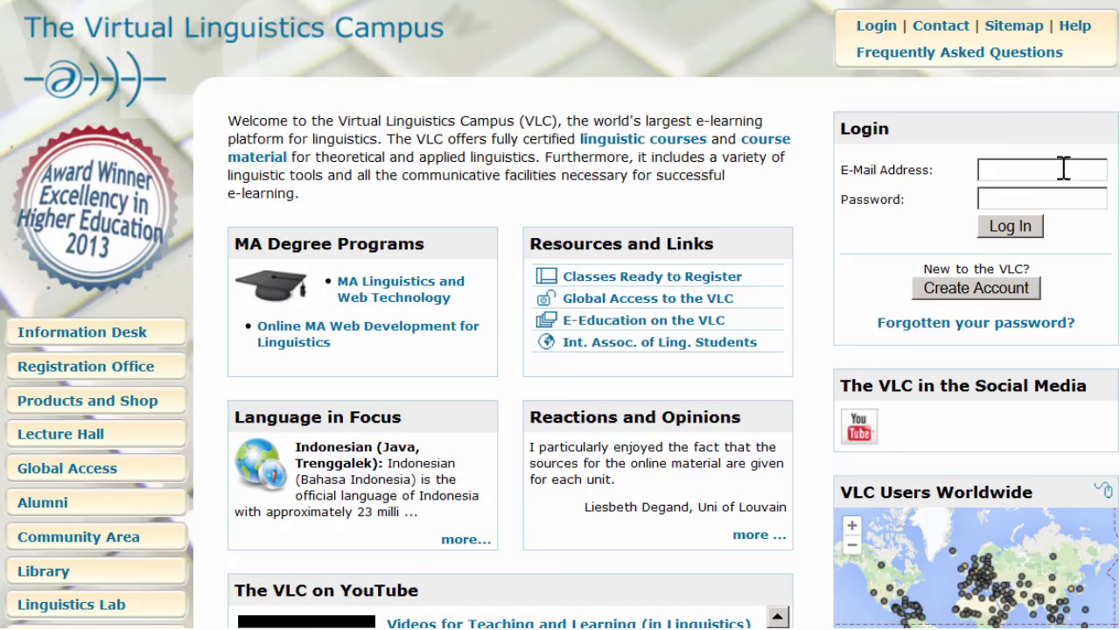
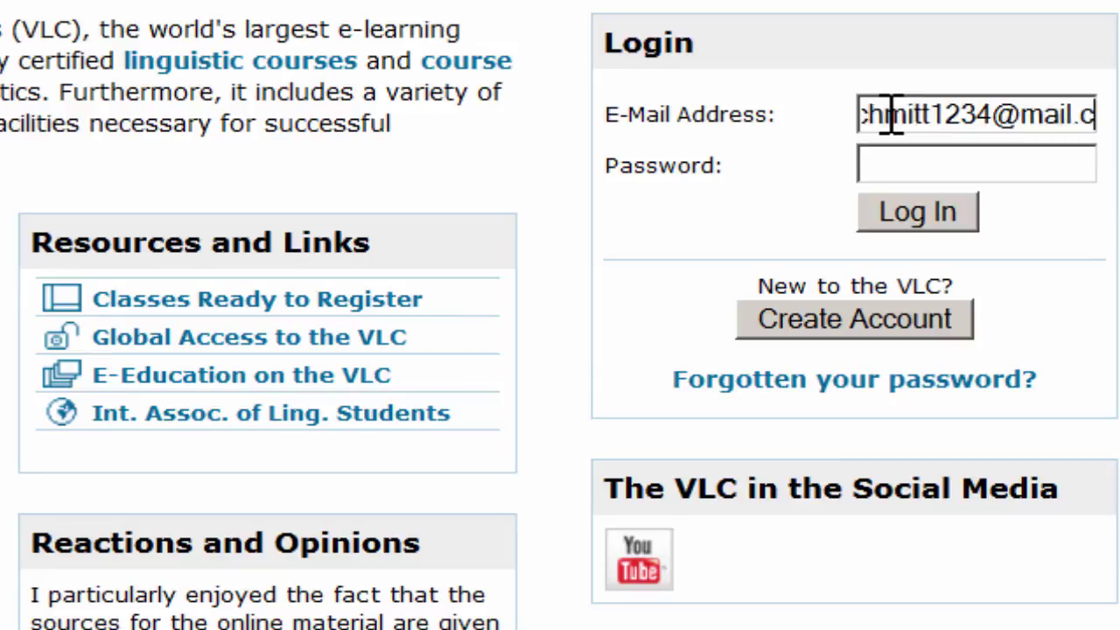
# - Log in with the new account's e-mail and password, then open The VLC E-Lecture Library
pyautogui.click(893, 166)
pyautogui.write('••••••••••')
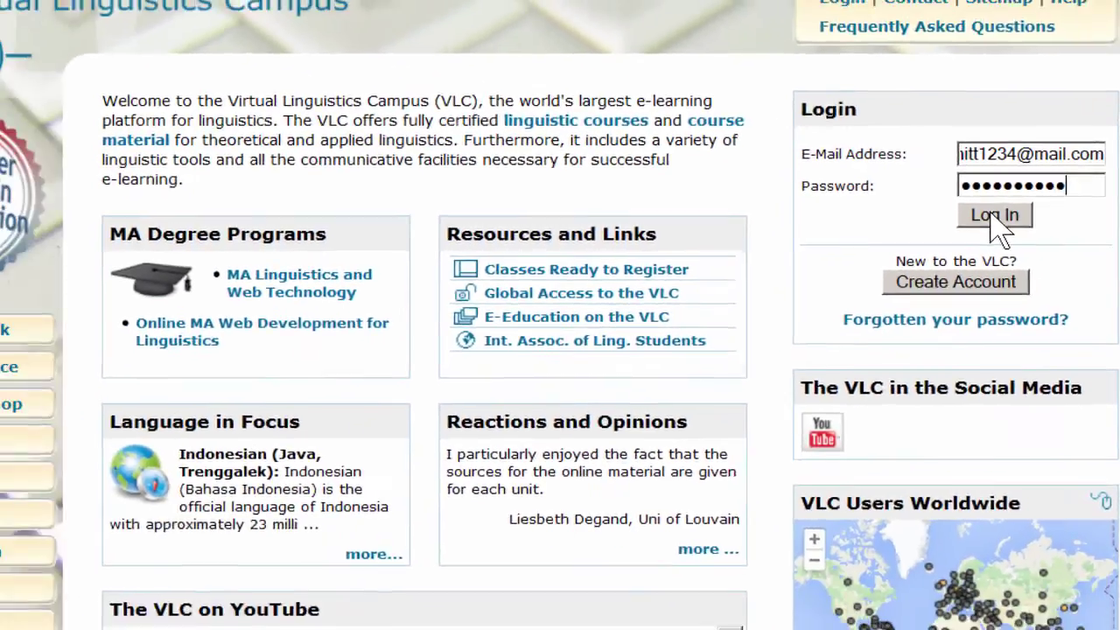
pyautogui.click(917, 212)
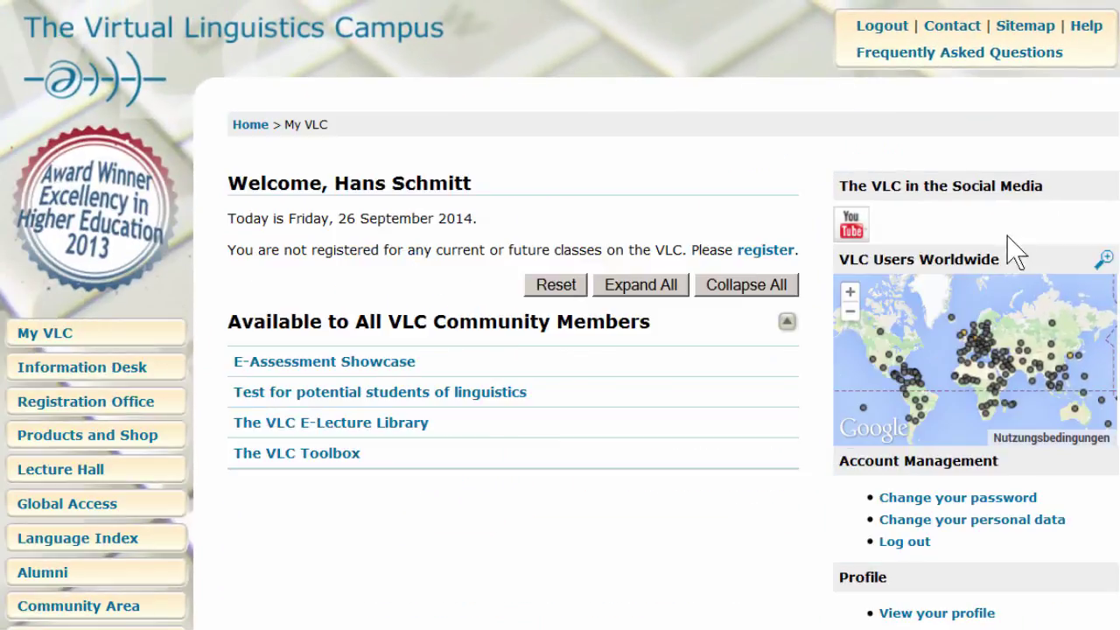
pyautogui.click(324, 431)
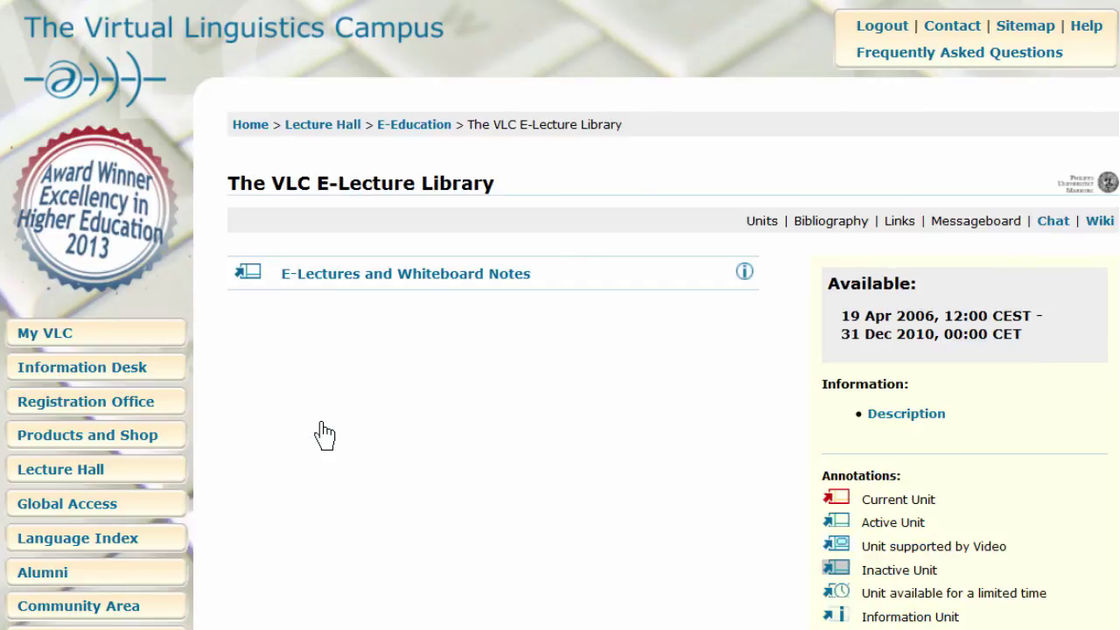